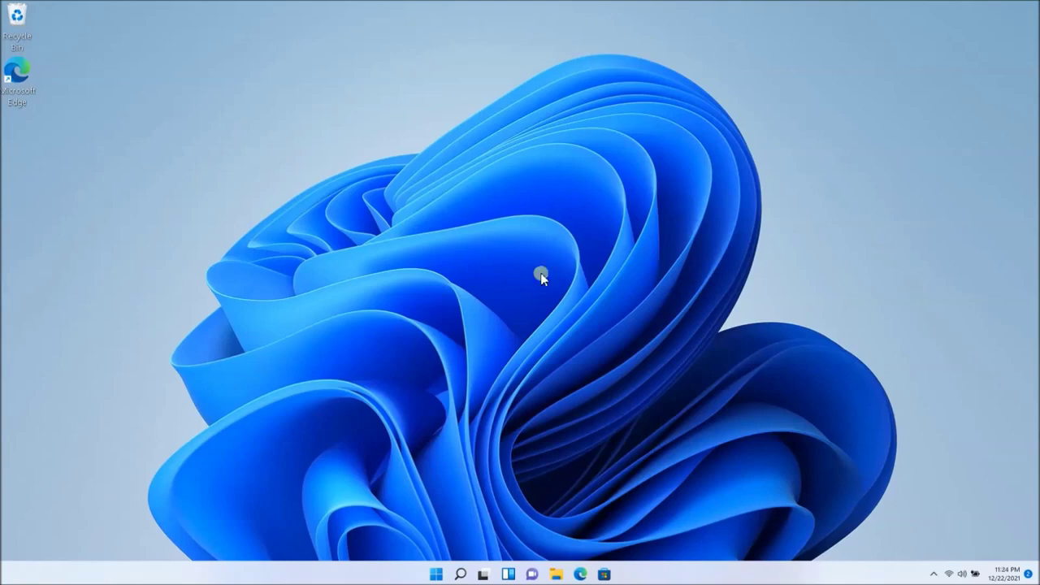
- Open Control Panel by entering 'Control Panel' in File Explorer's address bar
{"action": "left_click", "coordinate": [556, 574]}
{"action": "left_click", "coordinate": [556, 151]}
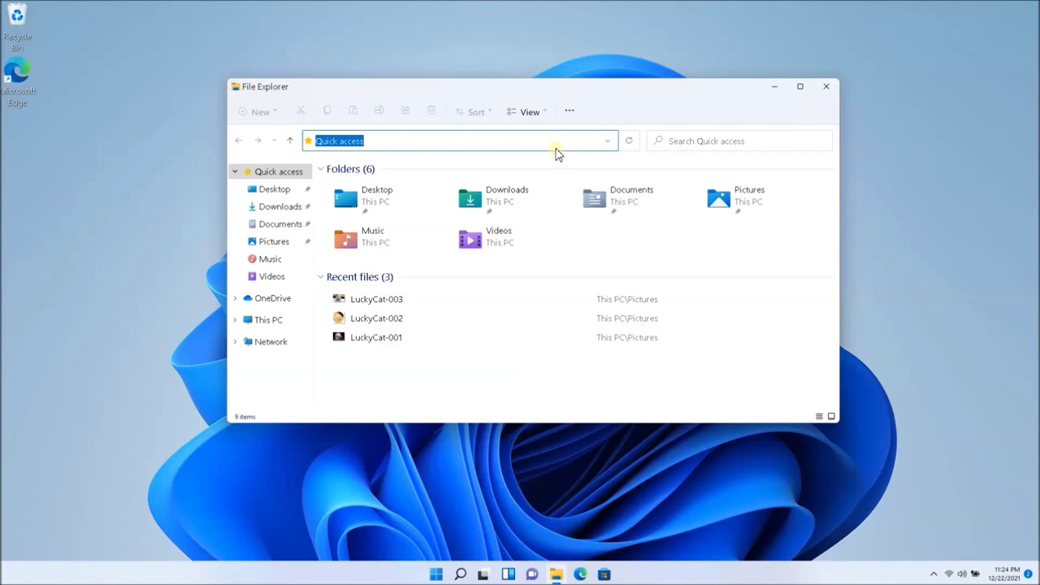
{"action": "type", "text": "Con"}
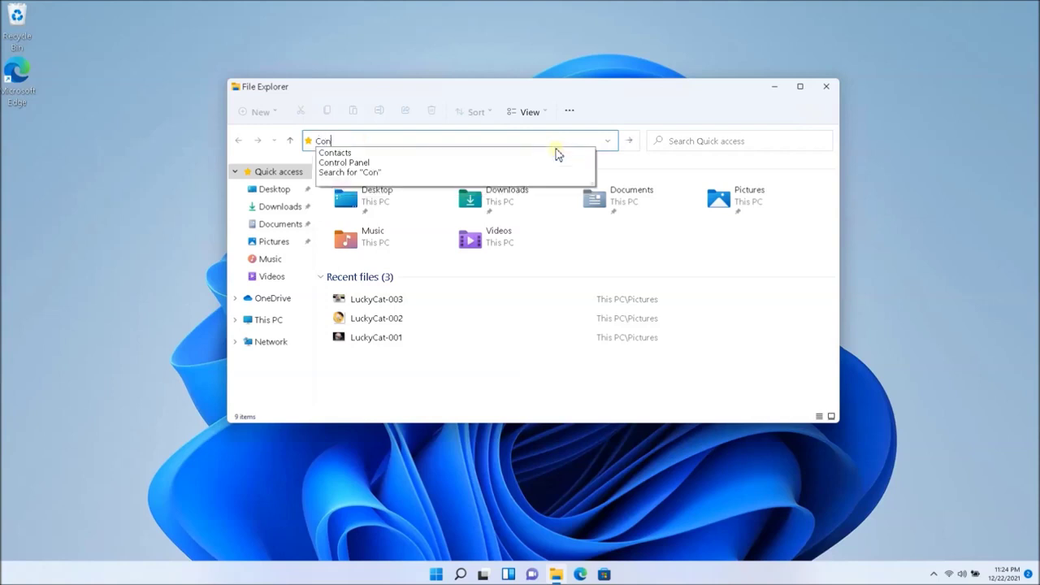
{"action": "type", "text": "trol Pane"}
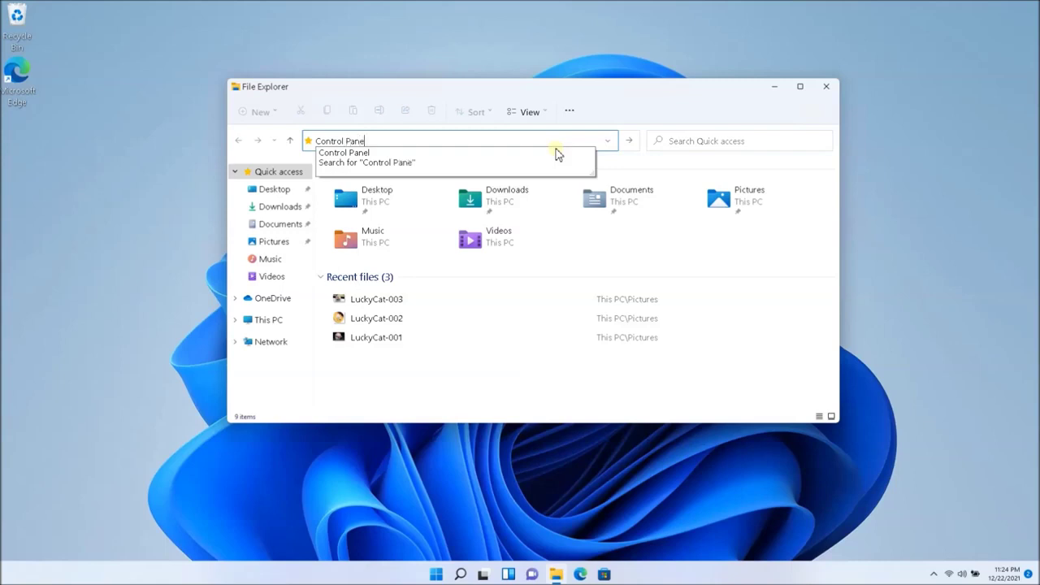
{"action": "type", "text": "l"}
{"action": "key", "text": "Return"}
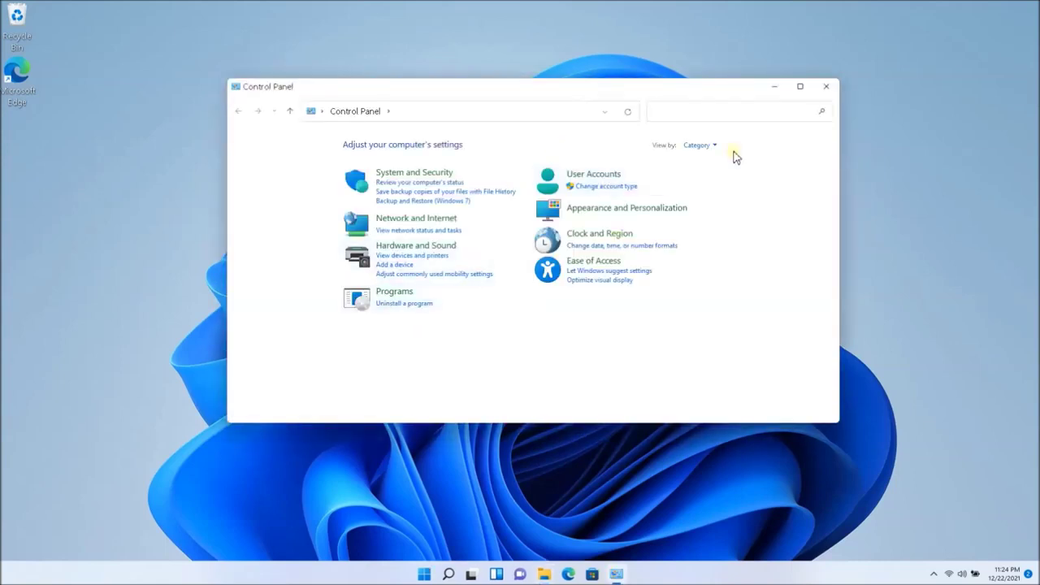
- Switch Control Panel to Large icons view and open Power Options
{"action": "left_click", "coordinate": [714, 147]}
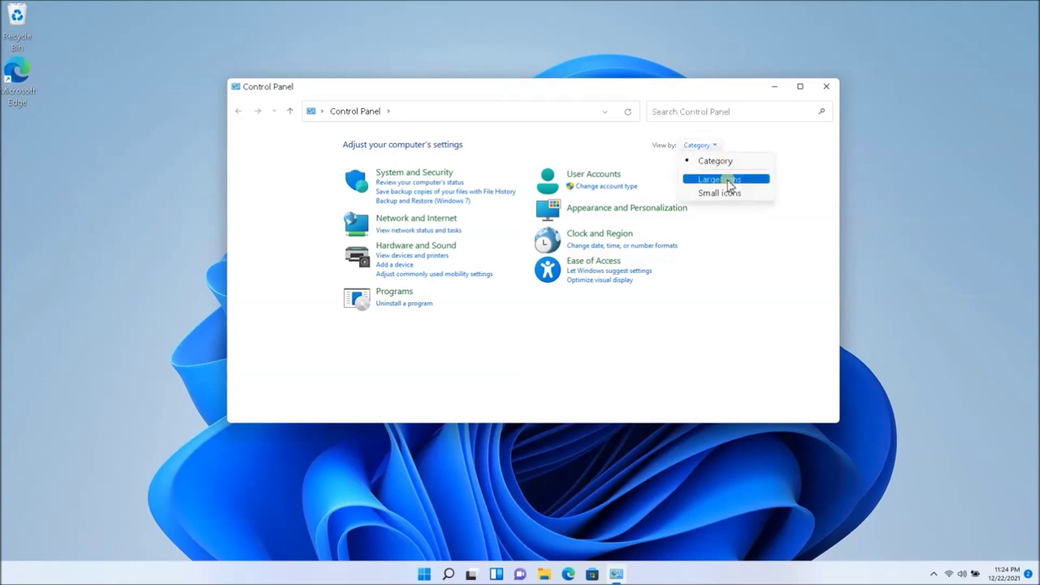
{"action": "left_click", "coordinate": [728, 180]}
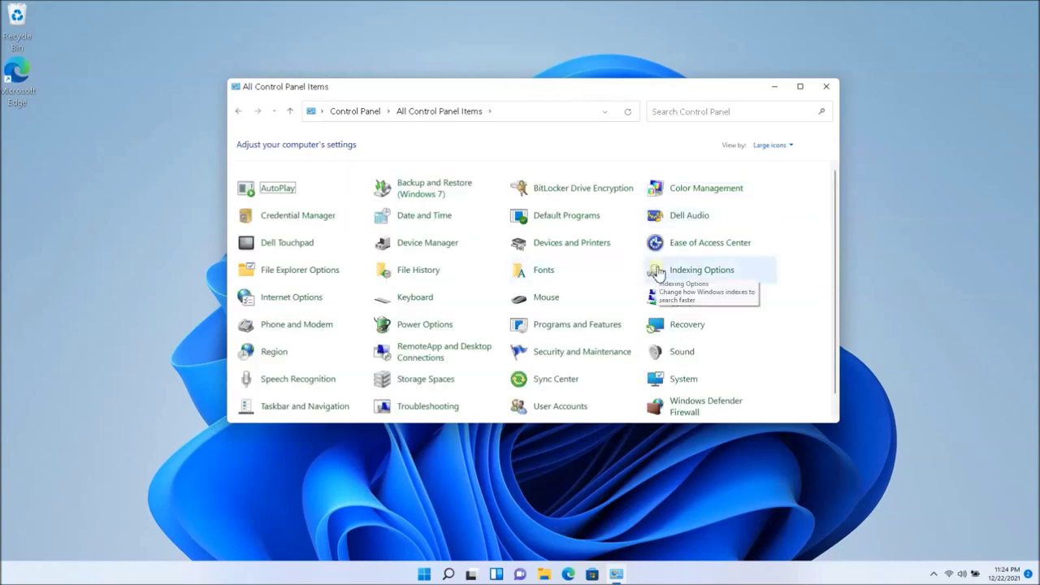
{"action": "scroll", "coordinate": [661, 279], "scroll_direction": "down", "scroll_amount": 1}
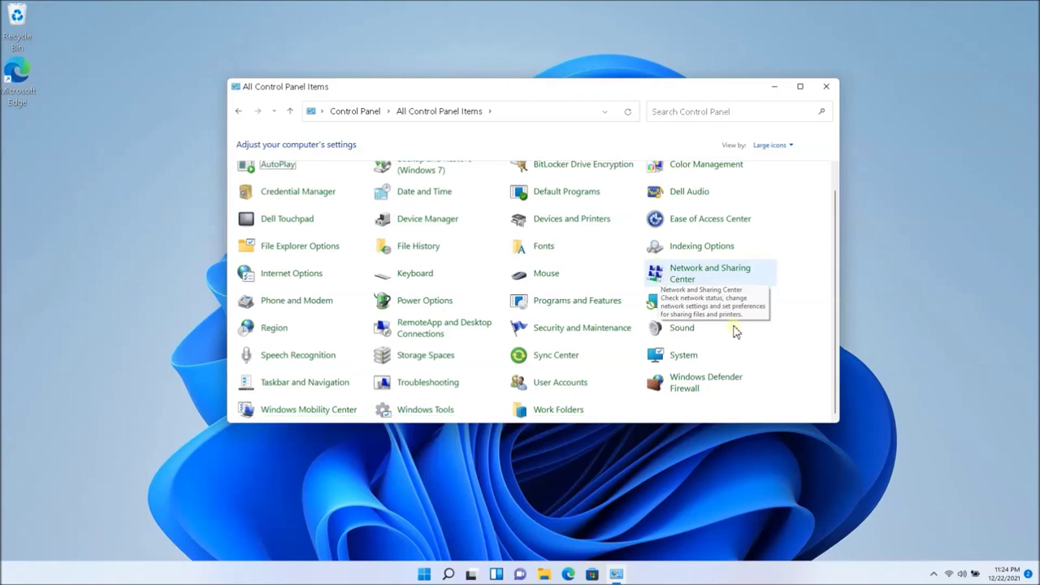
{"action": "left_click", "coordinate": [424, 301]}
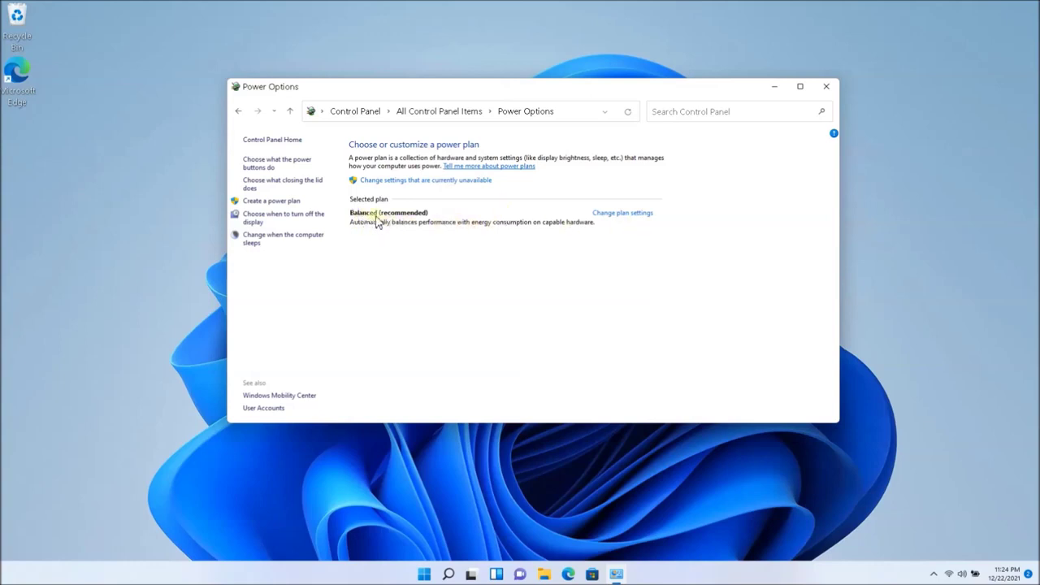
- Open Change plan settings for the Balanced (recommended) plan
{"action": "left_click", "coordinate": [628, 216]}
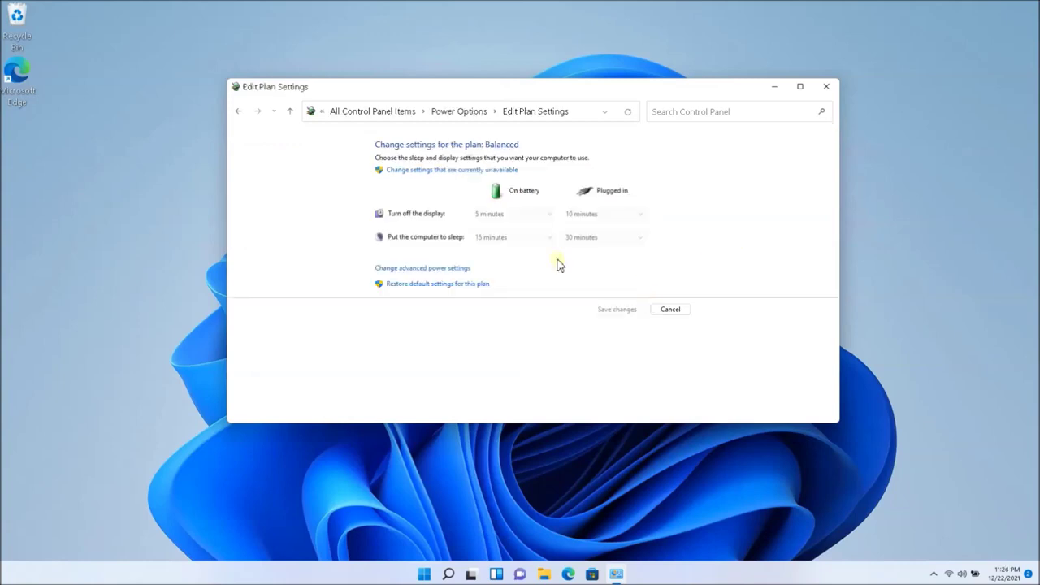
- Open advanced power settings and expand Processor power management to show minimum and maximum processor state
{"action": "left_click", "coordinate": [423, 269]}
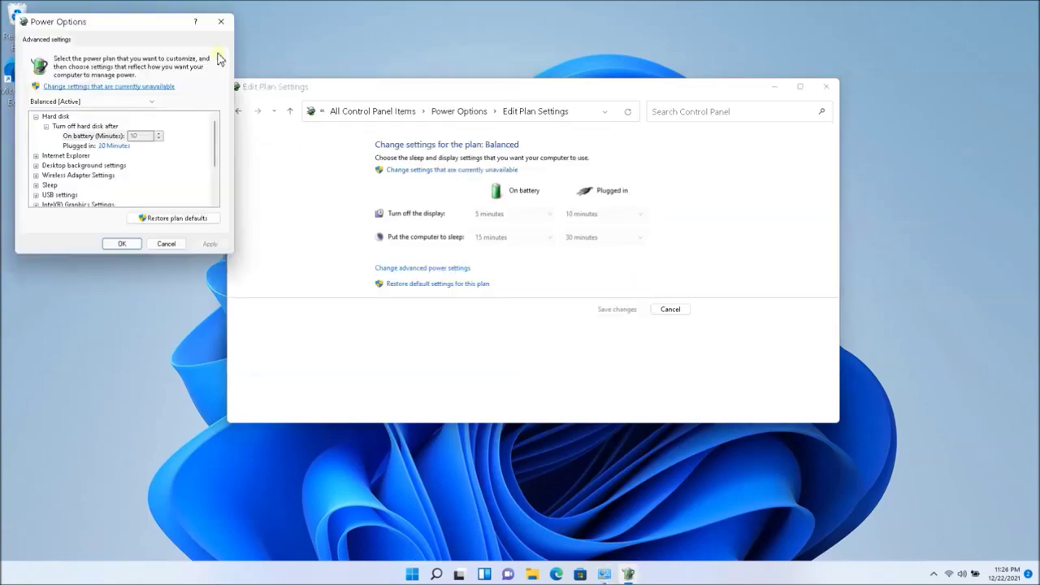
{"action": "left_click_drag", "start_coordinate": [173, 25], "coordinate": [537, 77]}
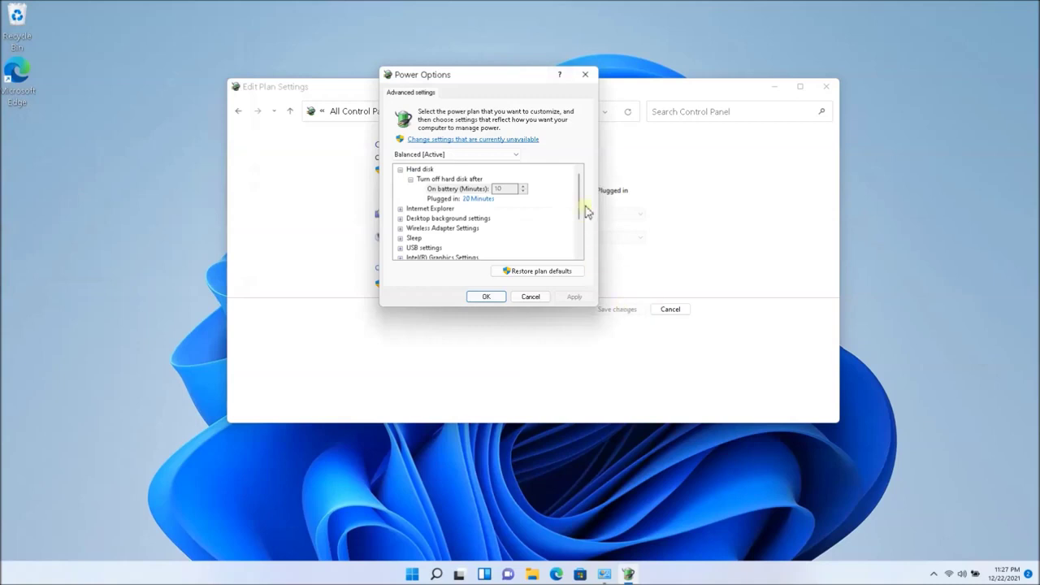
{"action": "left_click_drag", "start_coordinate": [580, 205], "coordinate": [580, 239]}
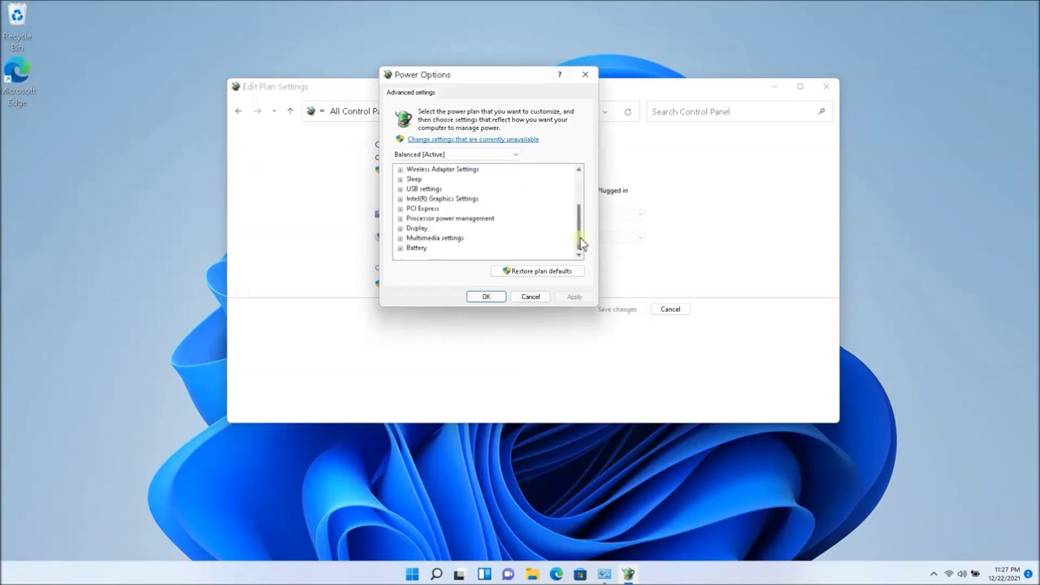
{"action": "left_click", "coordinate": [400, 219]}
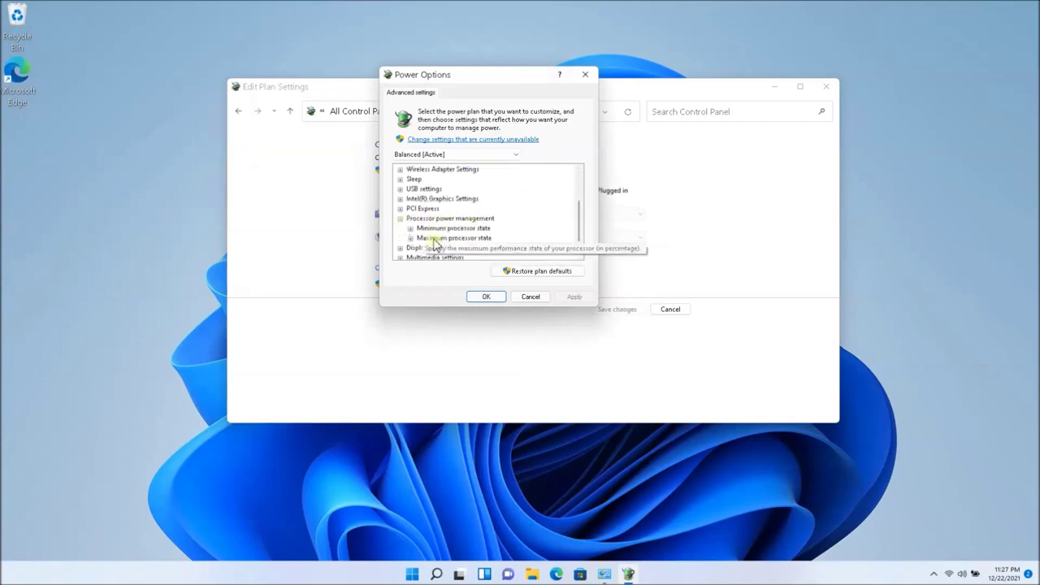
{"action": "left_click", "coordinate": [410, 229]}
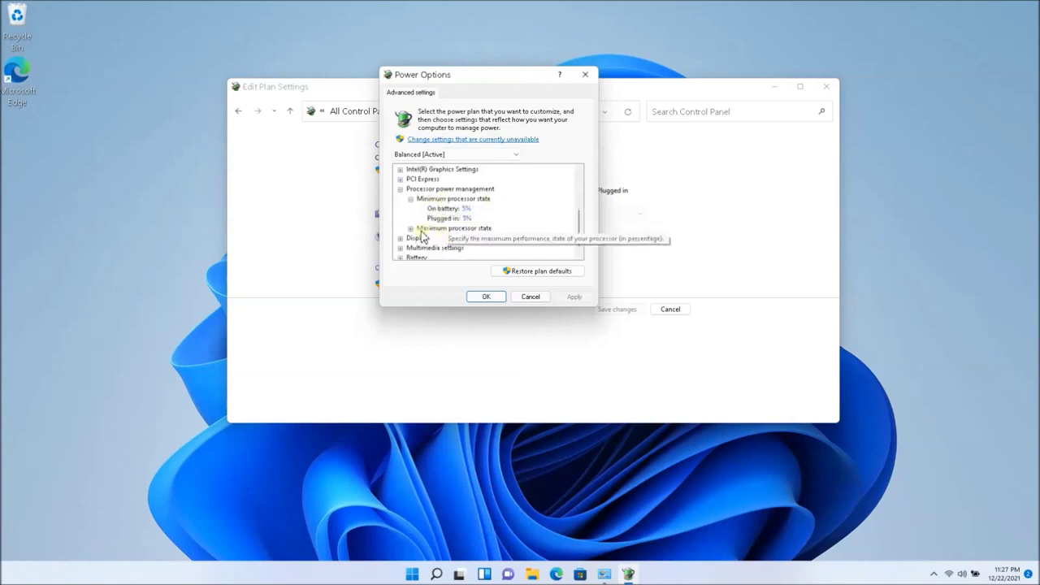
{"action": "left_click", "coordinate": [411, 229]}
{"action": "scroll", "coordinate": [460, 222], "scroll_direction": "down", "scroll_amount": 1}
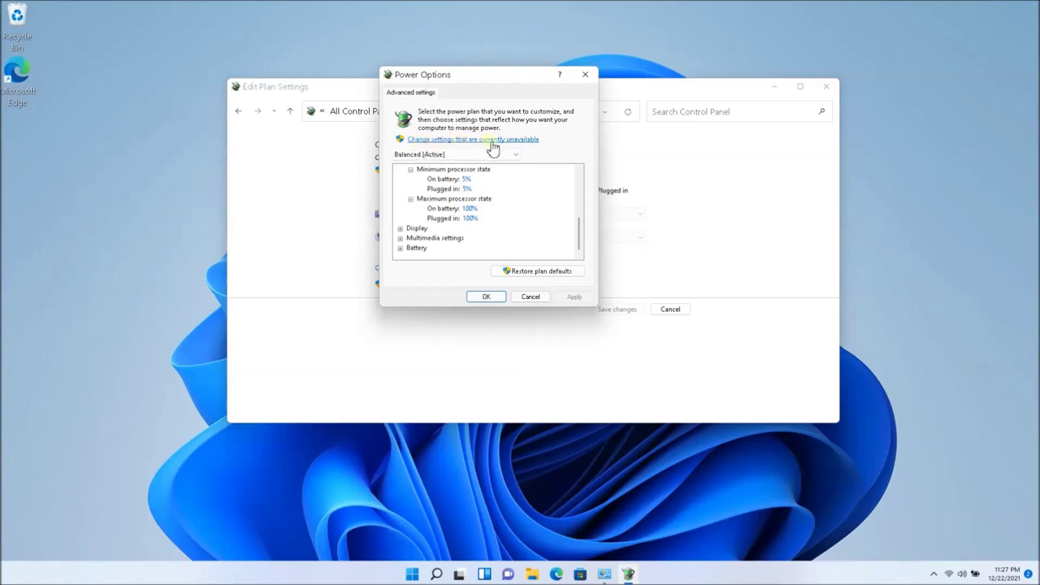
- Unlock unavailable settings and set Maximum processor state to 60% on battery and plugged in
{"action": "left_click", "coordinate": [520, 141]}
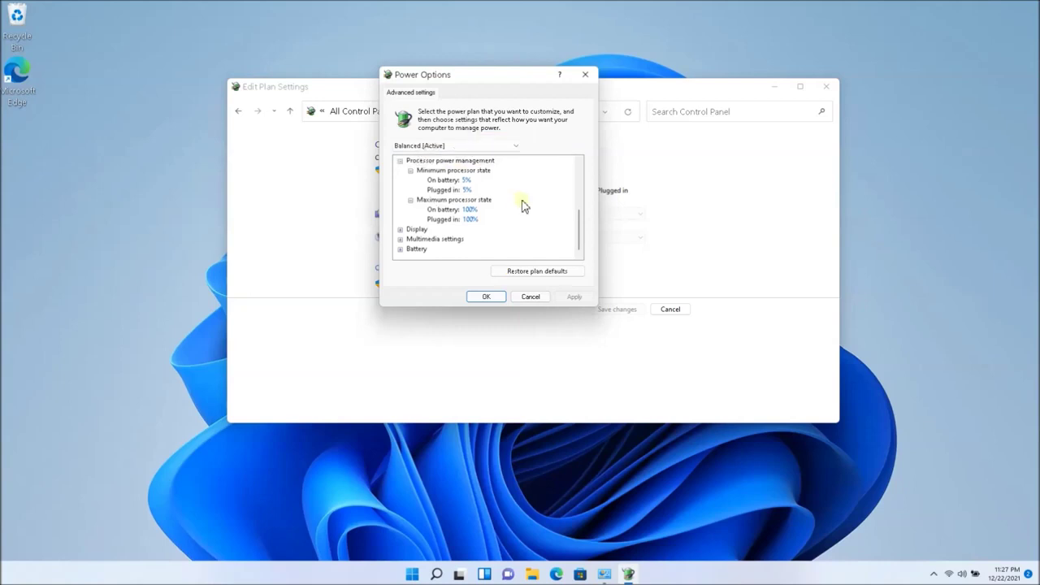
{"action": "left_click", "coordinate": [469, 209]}
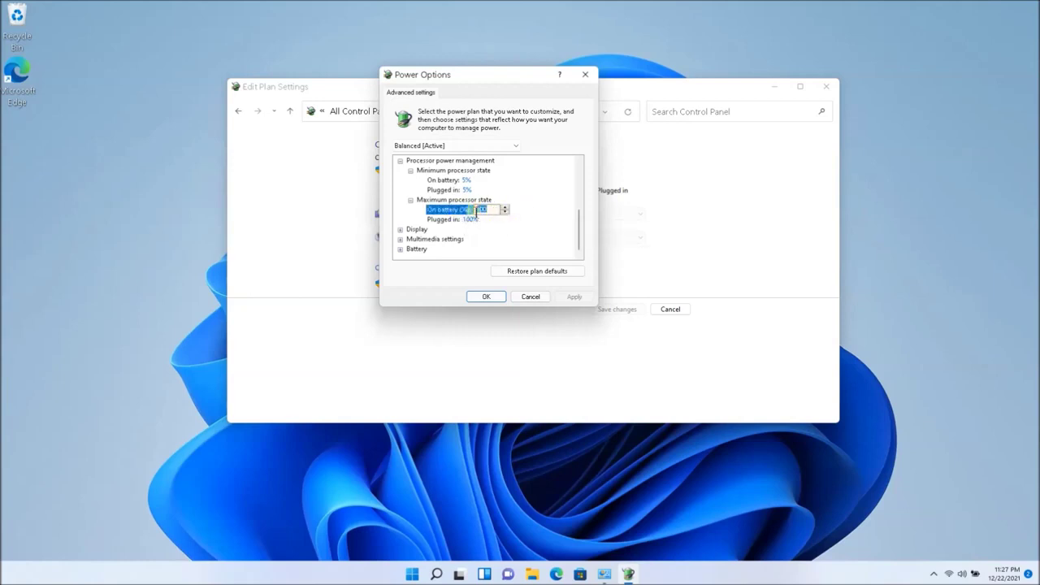
{"action": "type", "text": "60"}
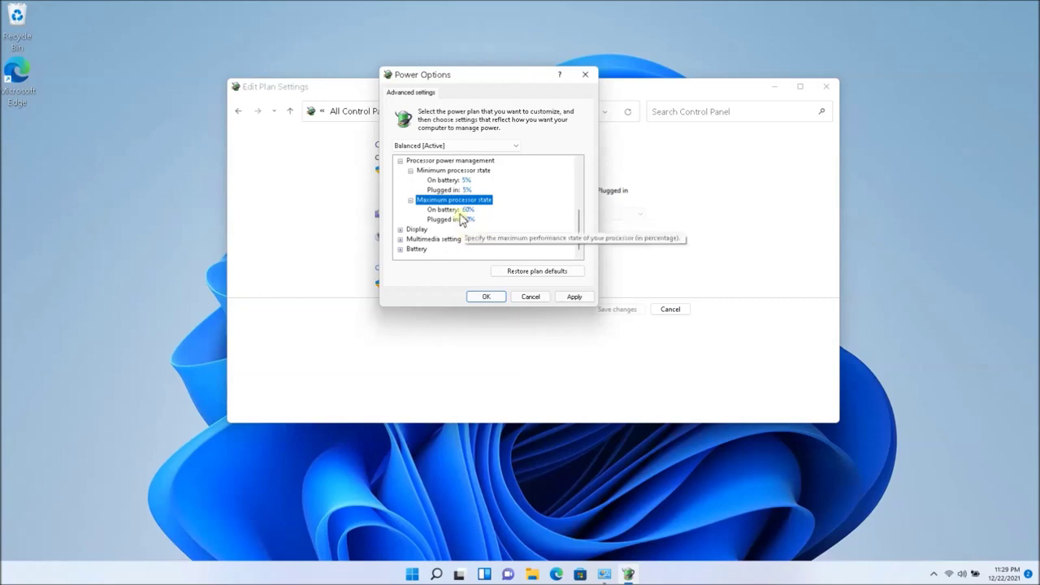
{"action": "left_click", "coordinate": [449, 210]}
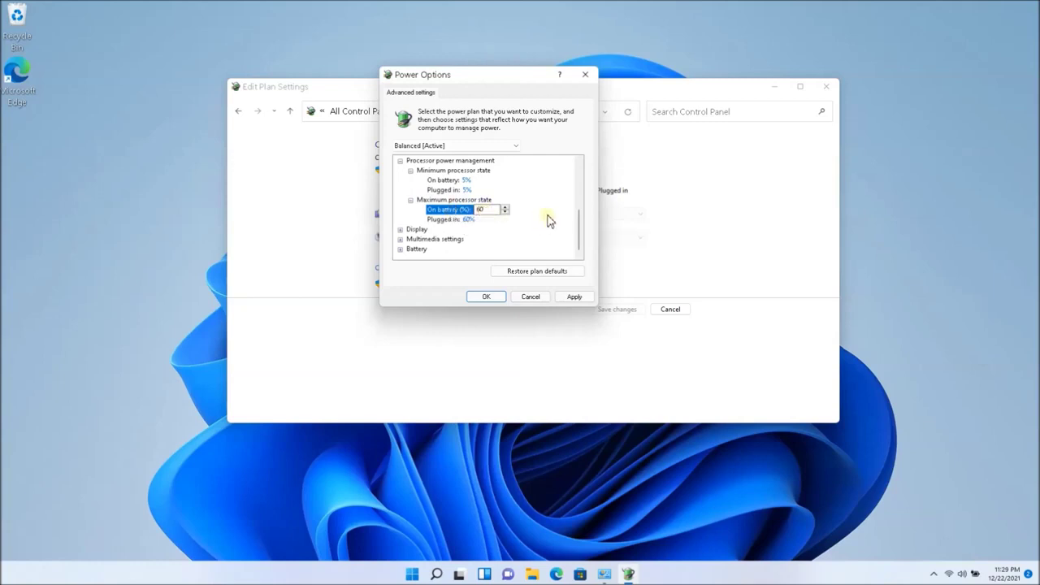
{"action": "left_click", "coordinate": [453, 220]}
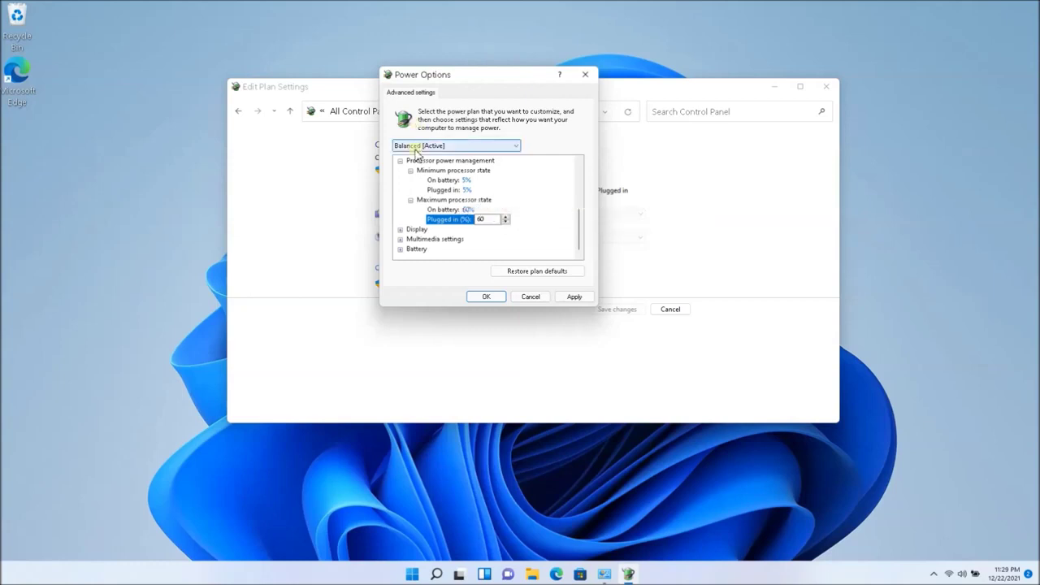
- Apply the 60% processor state limits and close the advanced settings dialog
{"action": "left_click", "coordinate": [411, 147]}
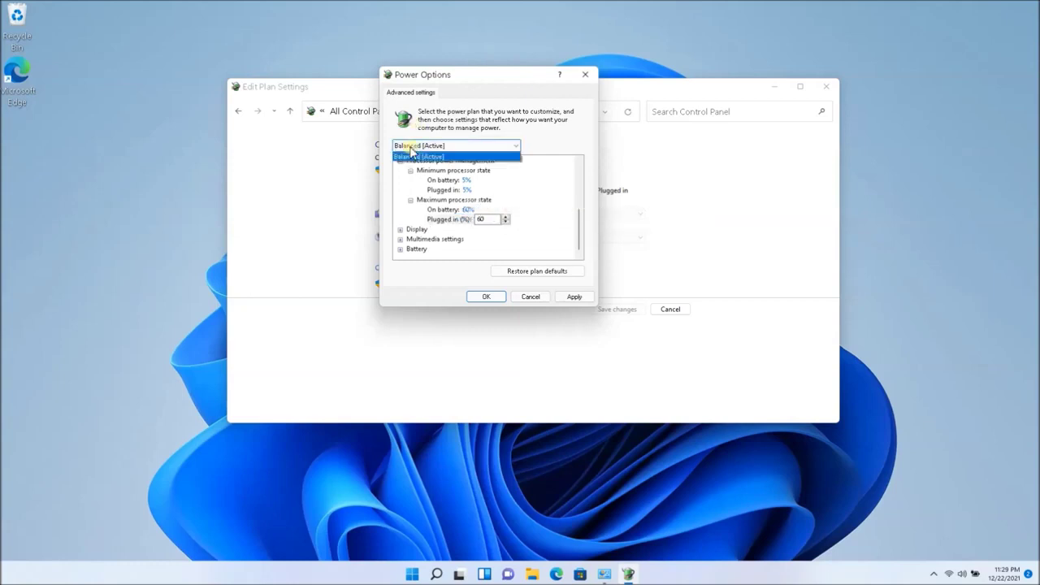
{"action": "left_click", "coordinate": [512, 143]}
{"action": "left_click", "coordinate": [514, 145]}
{"action": "left_click", "coordinate": [574, 297]}
{"action": "left_click", "coordinate": [574, 298]}
{"action": "left_click", "coordinate": [512, 298]}
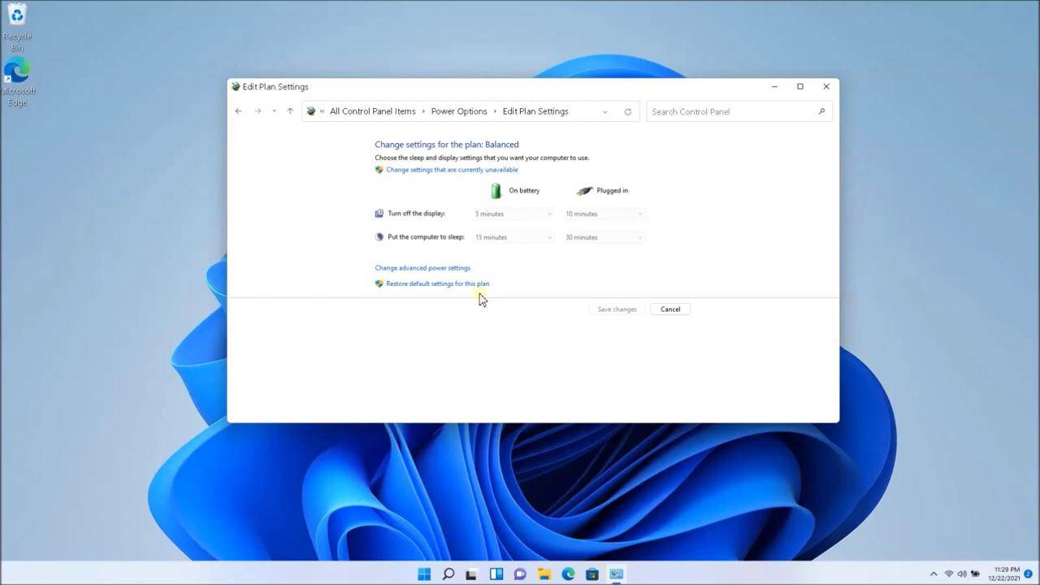
- Reopen and close the advanced power settings, then return to Power Options
{"action": "left_click", "coordinate": [439, 271]}
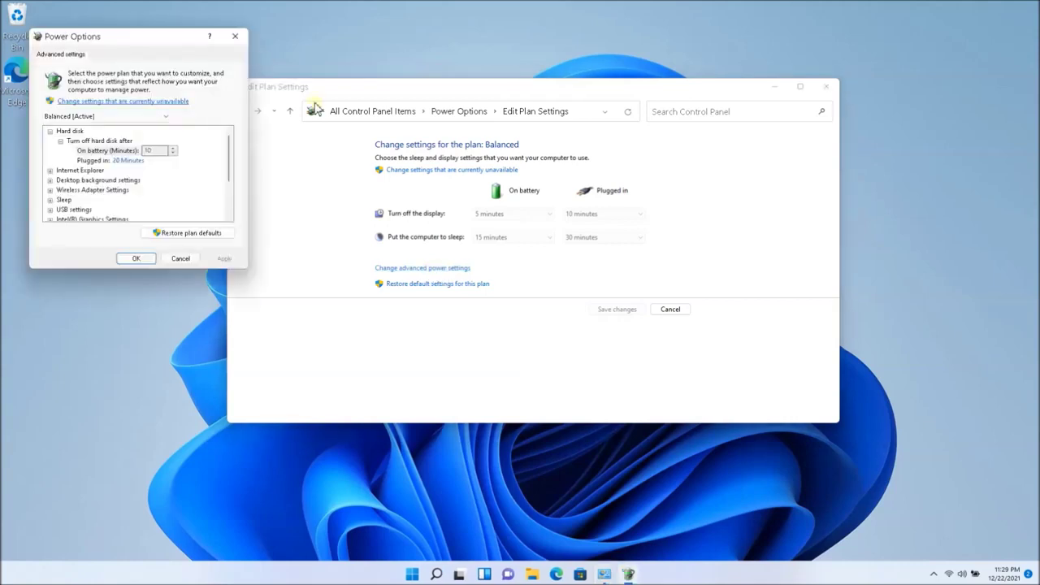
{"action": "left_click", "coordinate": [238, 38]}
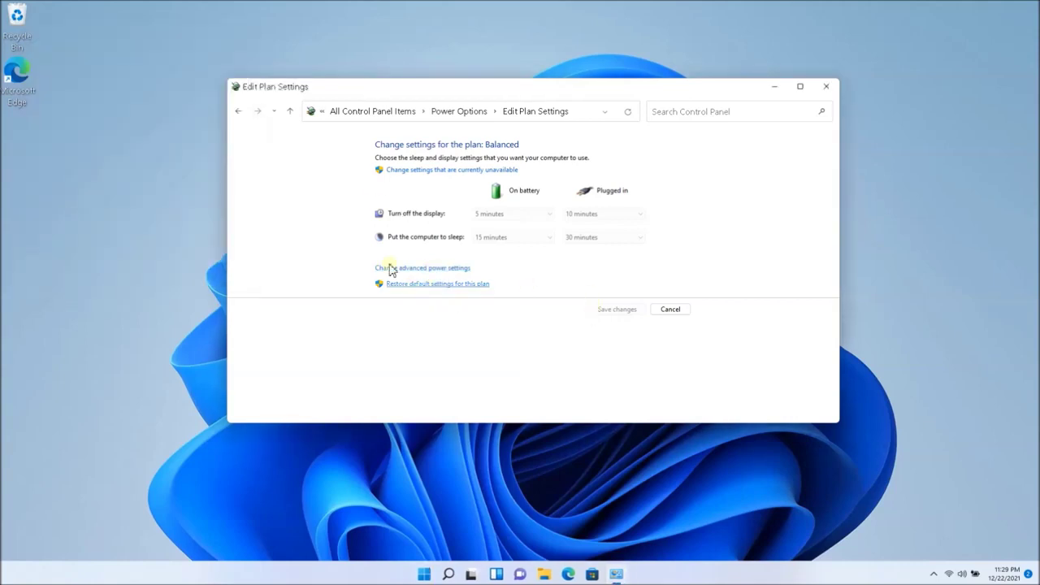
{"action": "left_click", "coordinate": [238, 110]}
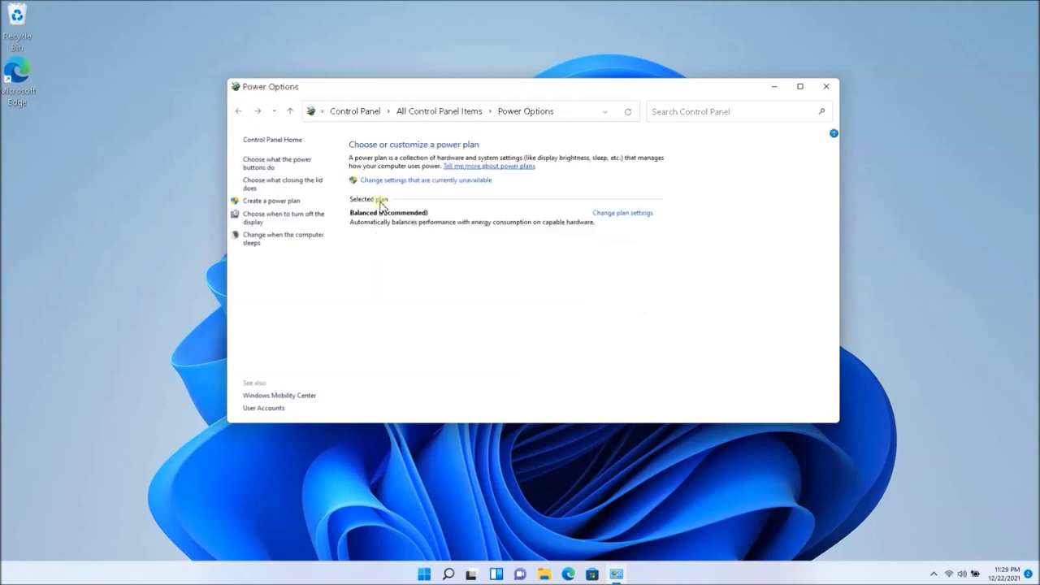
- Start a new power plan based on High performance, named My Custom Plan 1
{"action": "left_click", "coordinate": [273, 202]}
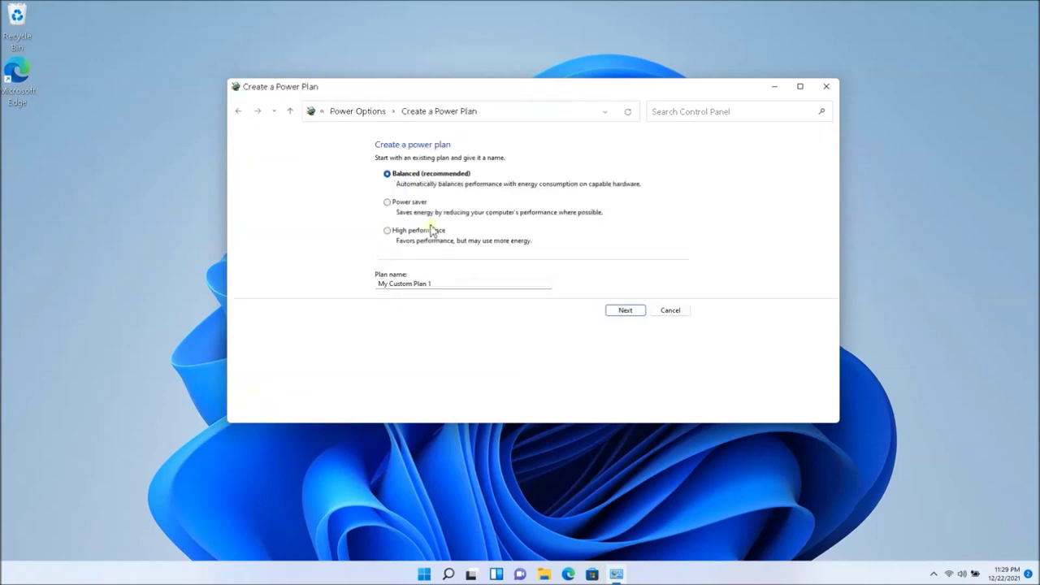
{"action": "left_click", "coordinate": [399, 233]}
{"action": "left_click", "coordinate": [441, 284]}
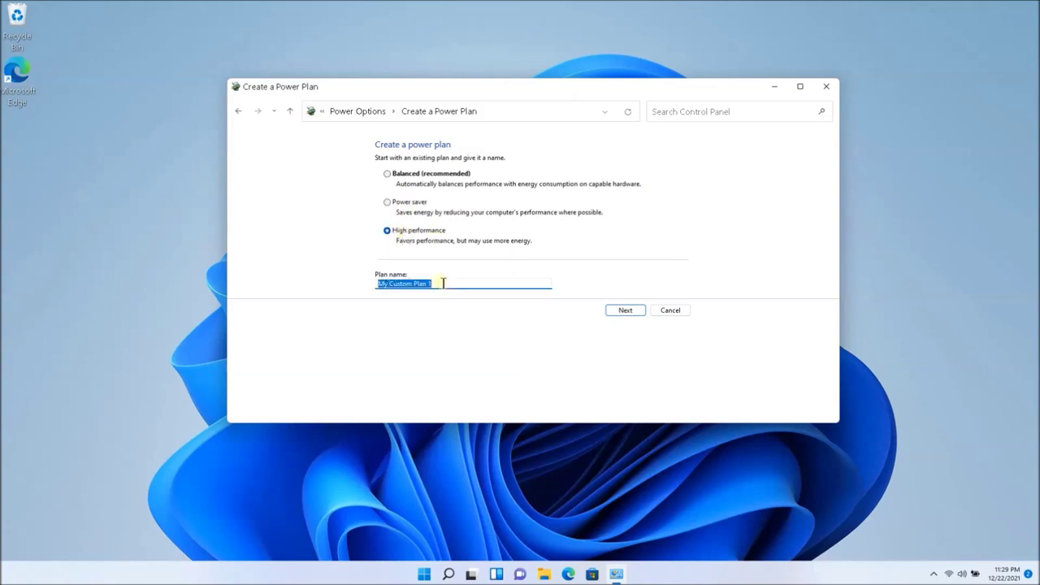
{"action": "key", "text": "Home"}
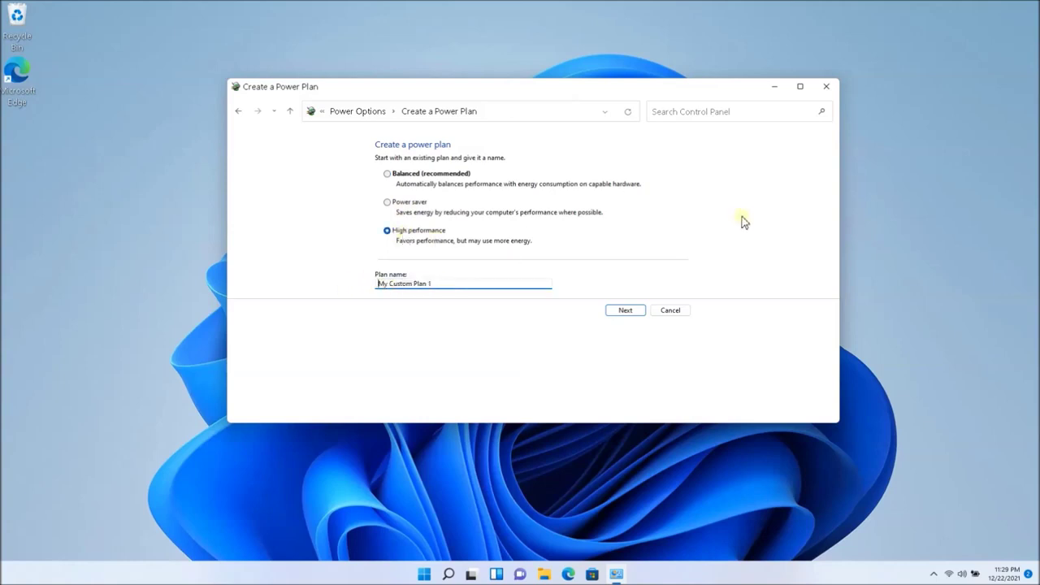